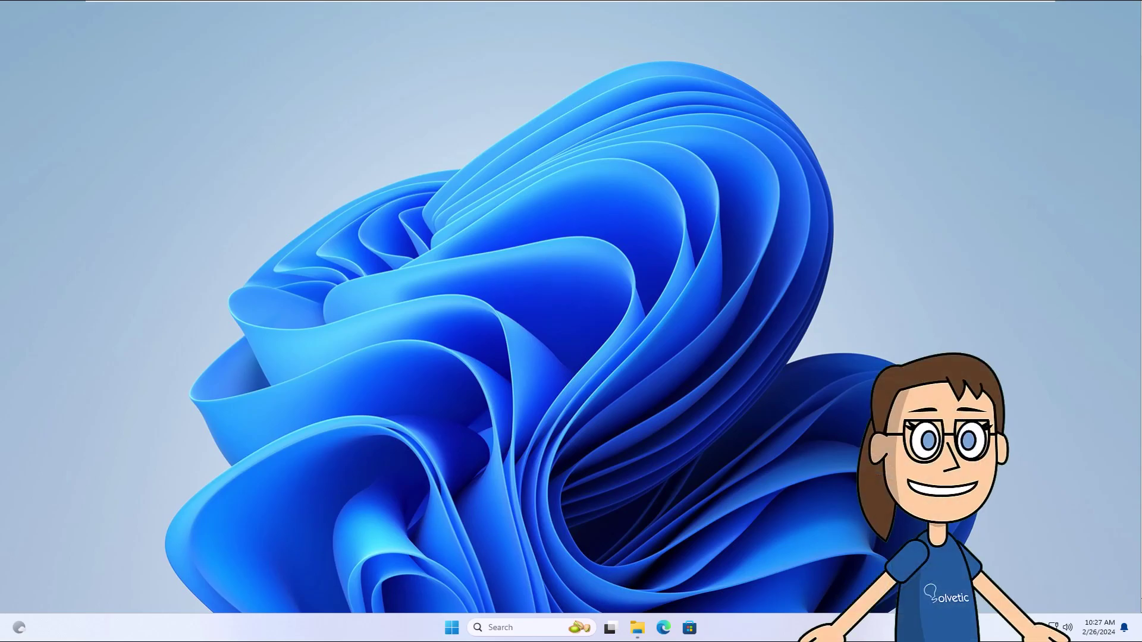
Open Settings to Apps > Default apps to look up the .pdf file type.
click(452, 628)
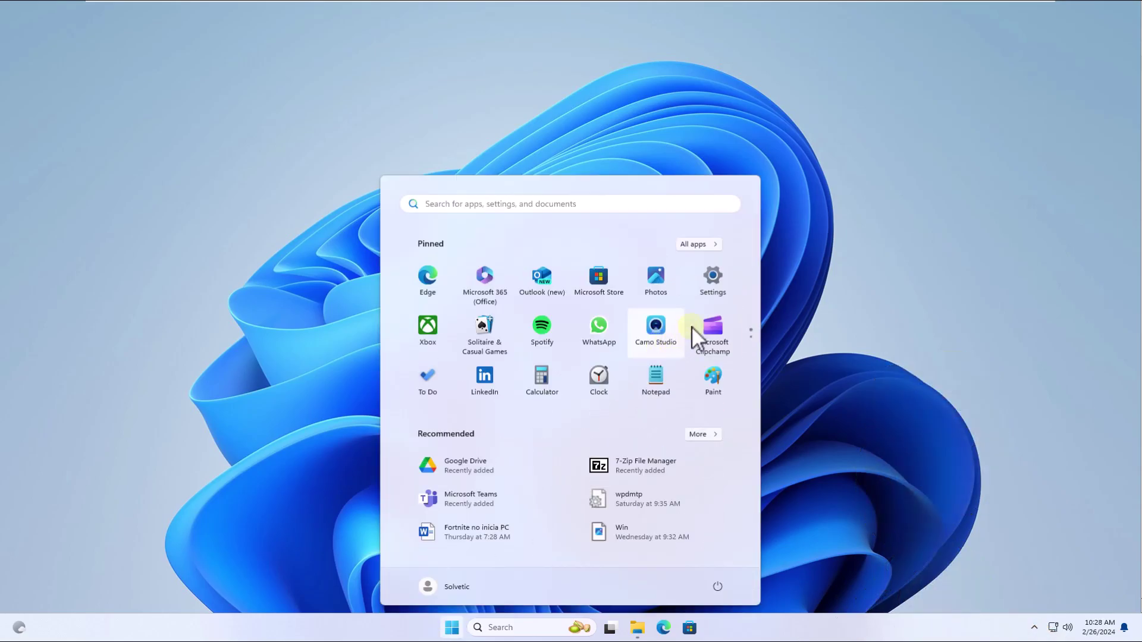
click(711, 289)
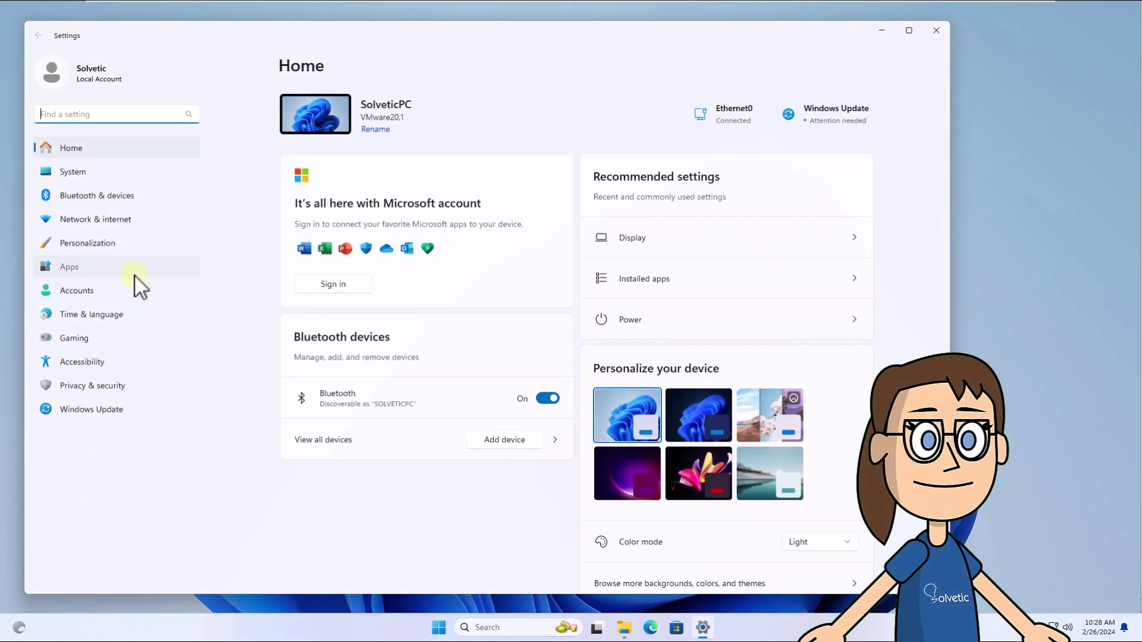
click(135, 276)
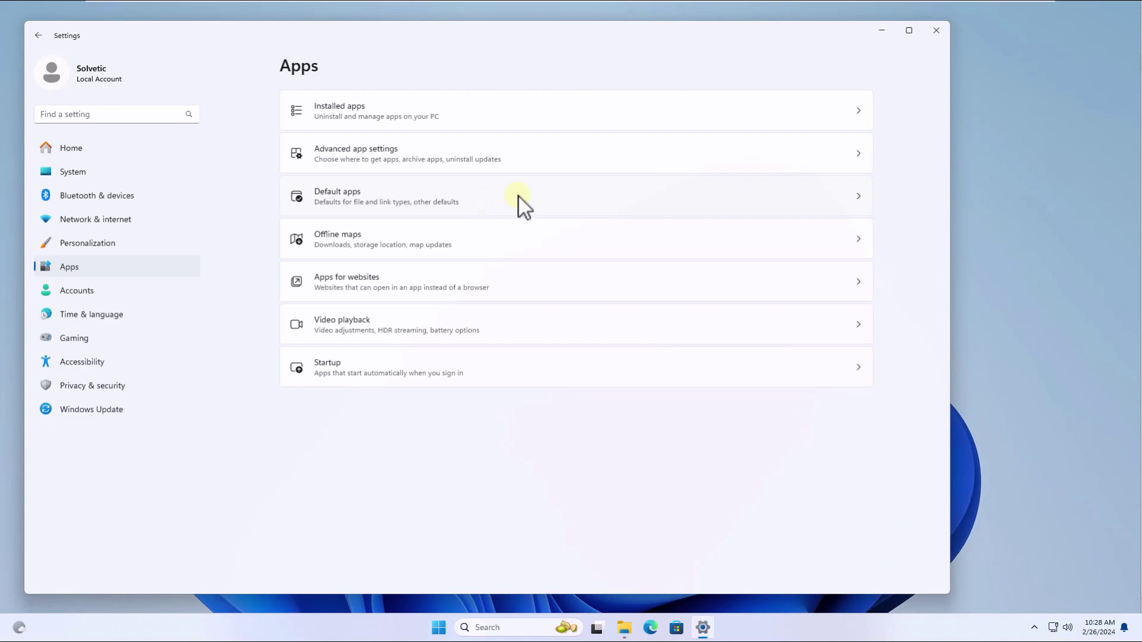
click(499, 198)
text(.pdf)
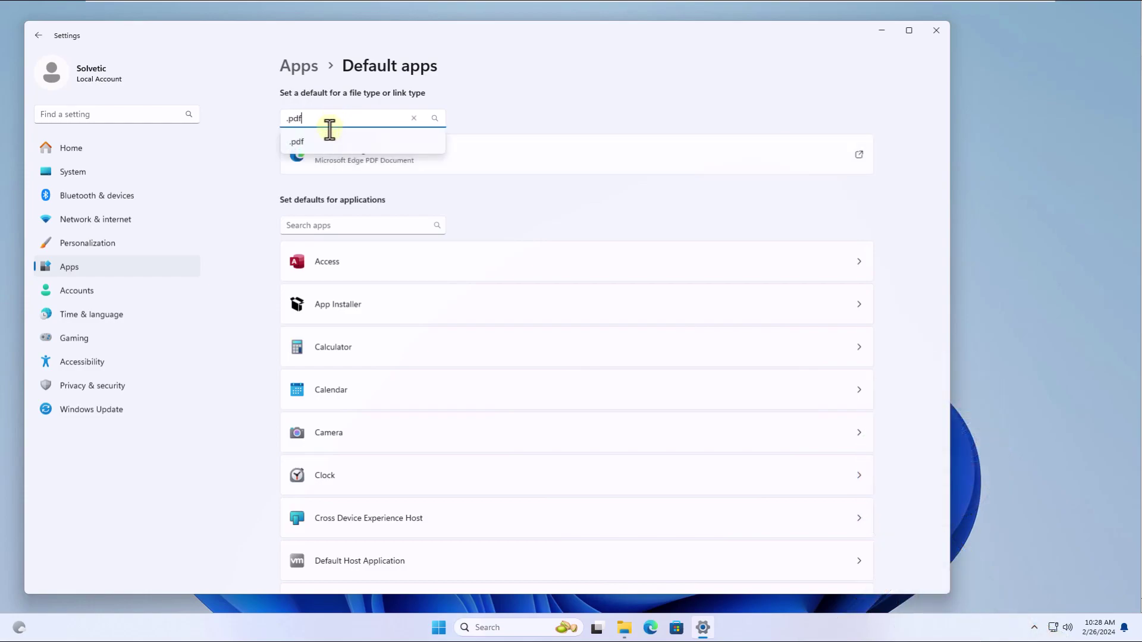
Switch the .pdf default from Microsoft Edge to Google Chrome, then close Settings.
click(331, 135)
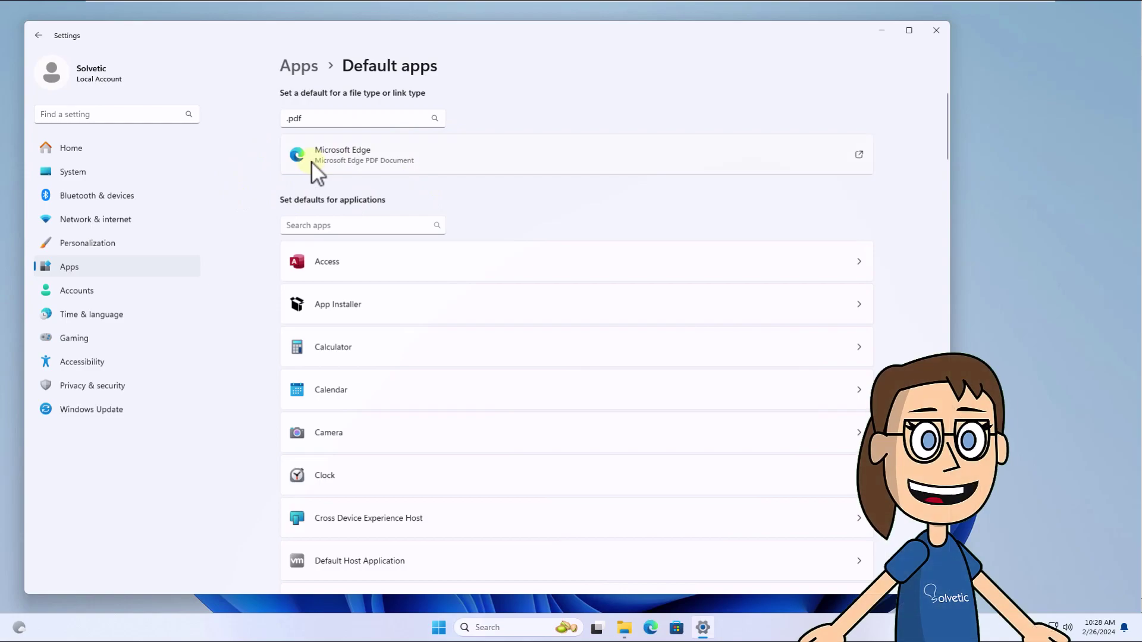
click(404, 154)
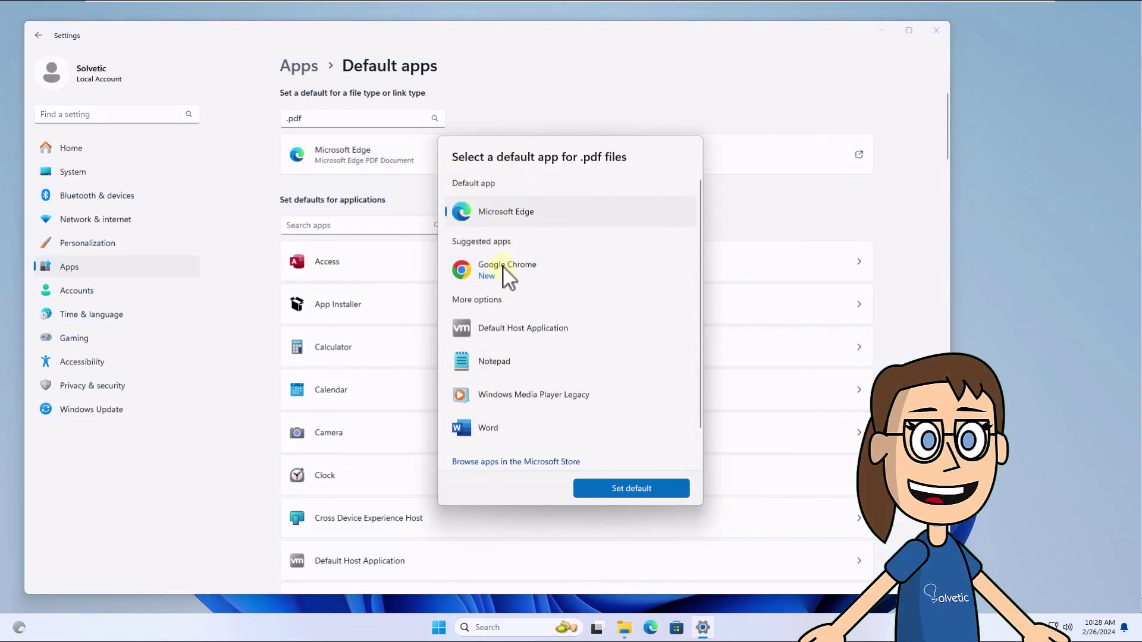
click(507, 270)
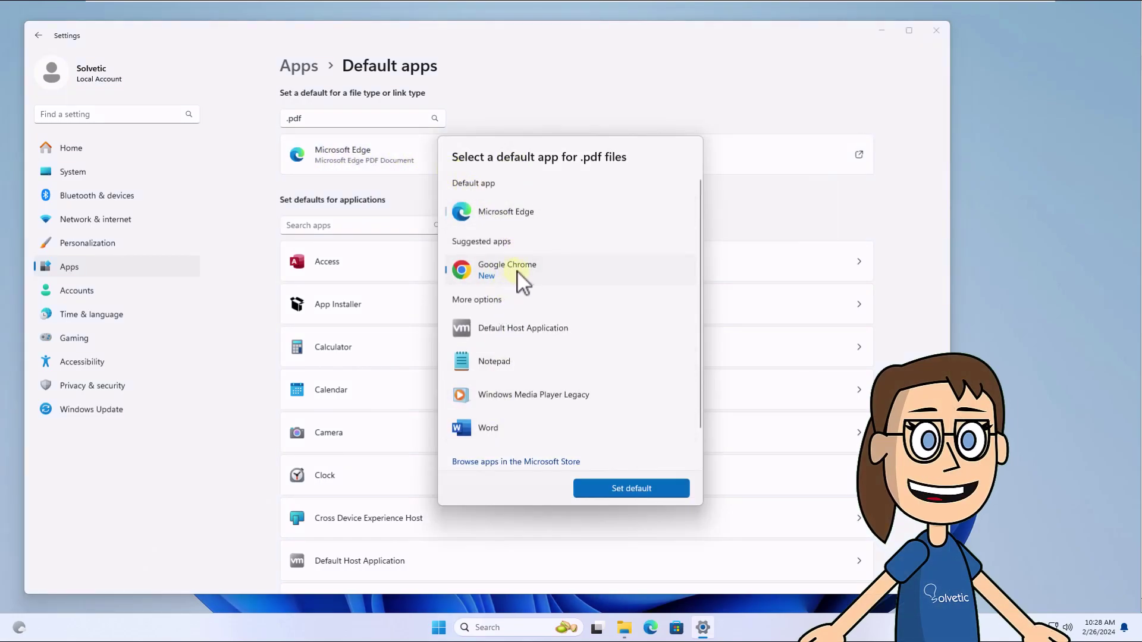
click(652, 487)
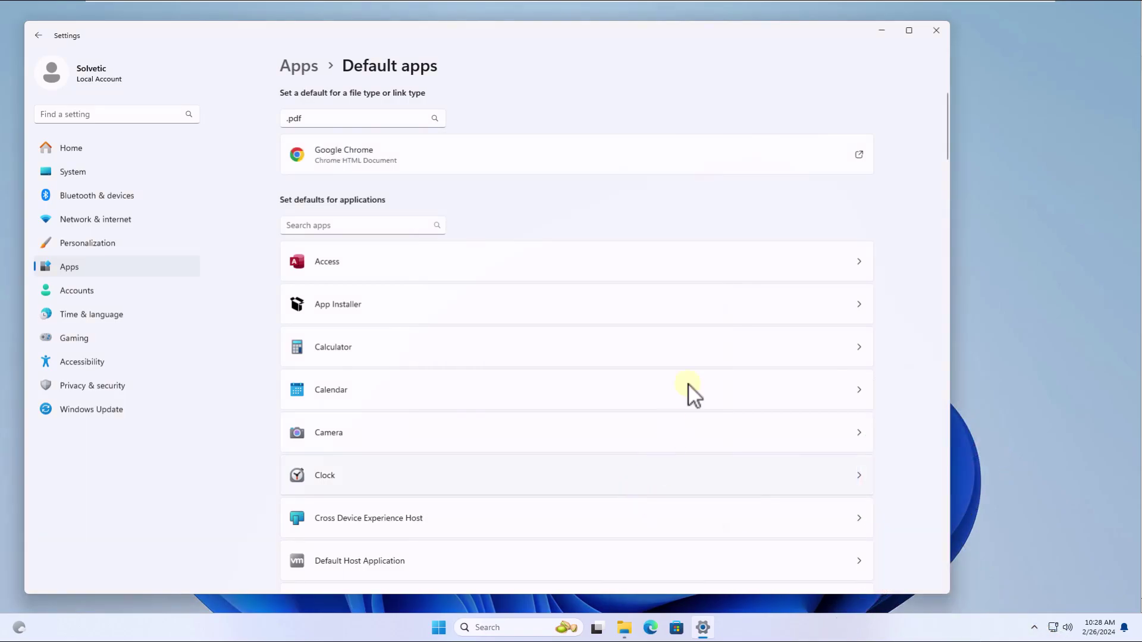
click(933, 33)
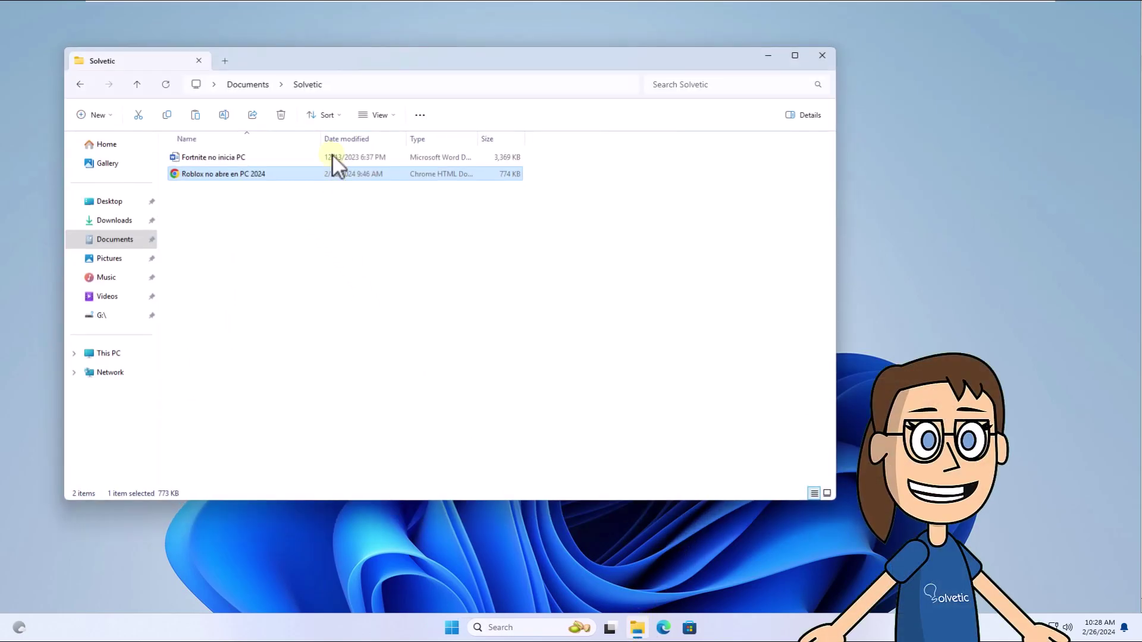
double_click(228, 175)
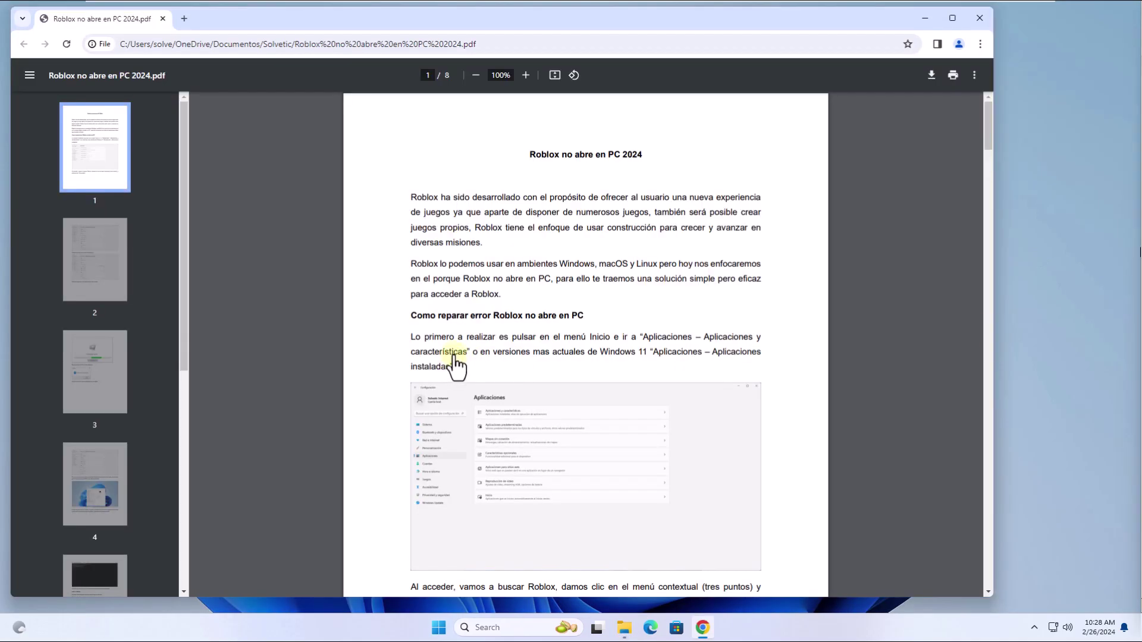
scroll(457, 371, down, 10)
scroll(458, 372, up, 2)
scroll(471, 368, up, 7)
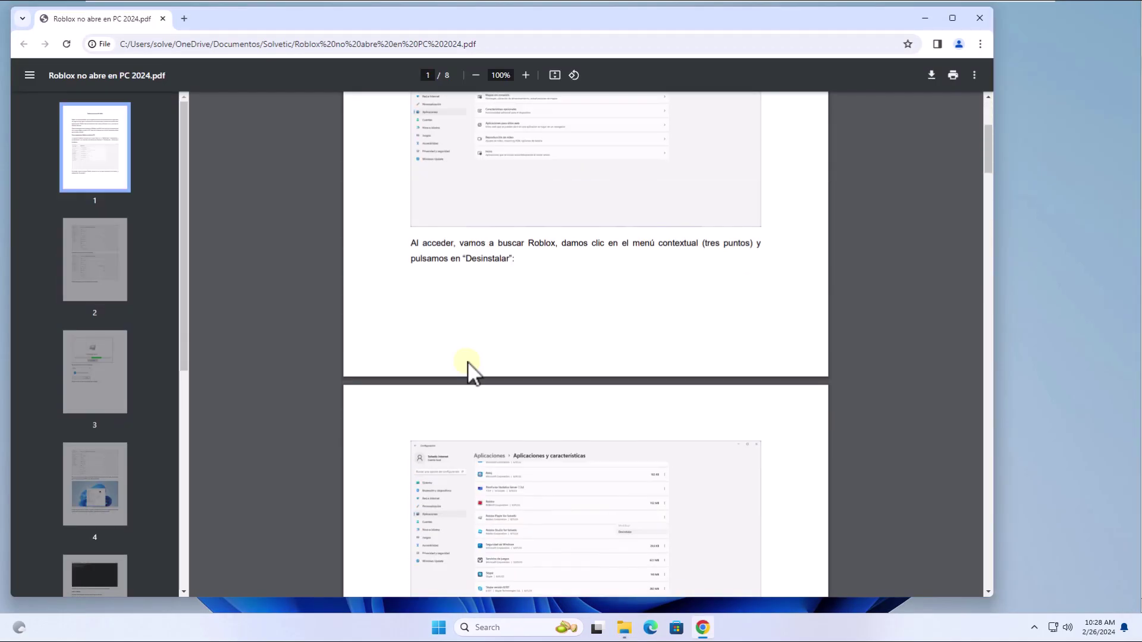
scroll(469, 368, up, 2)
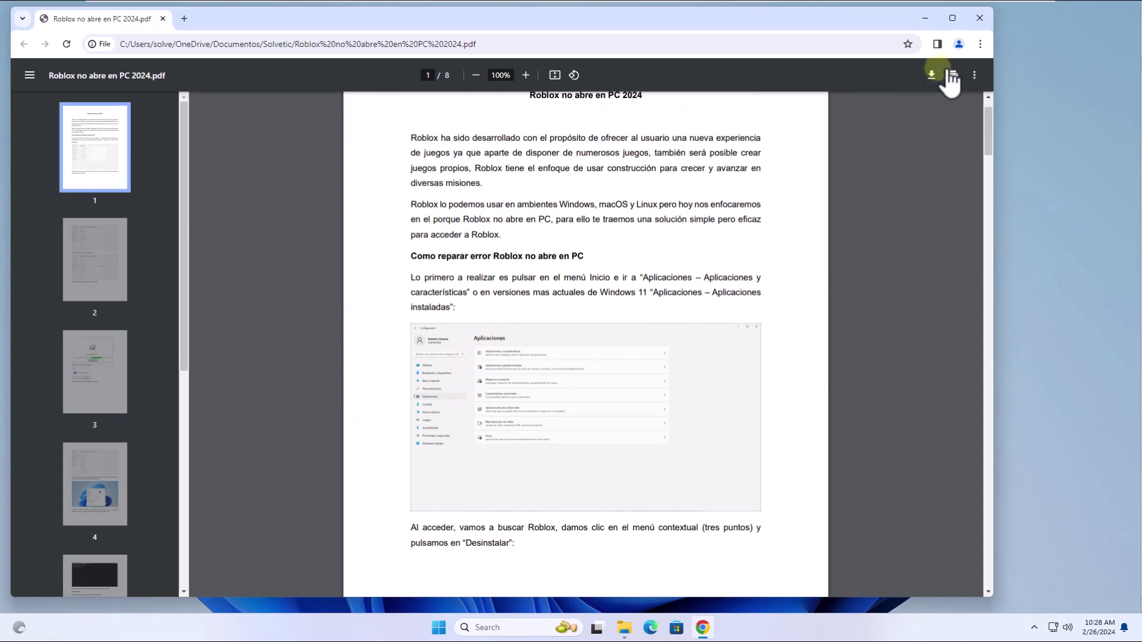
click(983, 18)
click(768, 57)
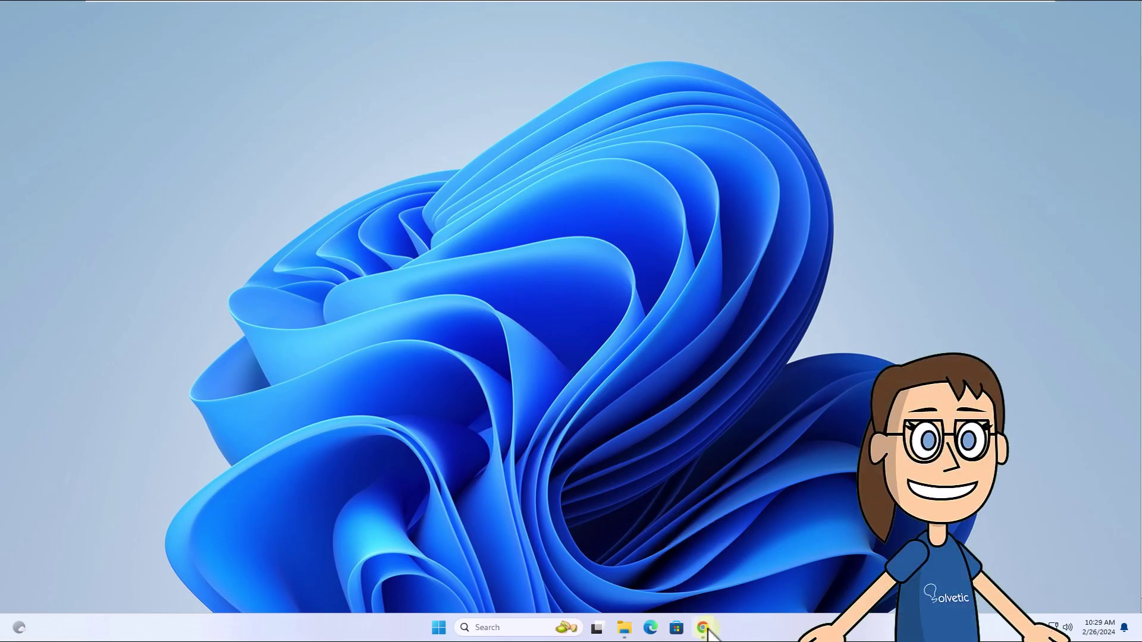
Download Acrobat Reader with McAfee unchecked and run Reader_en_install.exe.
click(702, 628)
click(403, 421)
click(477, 496)
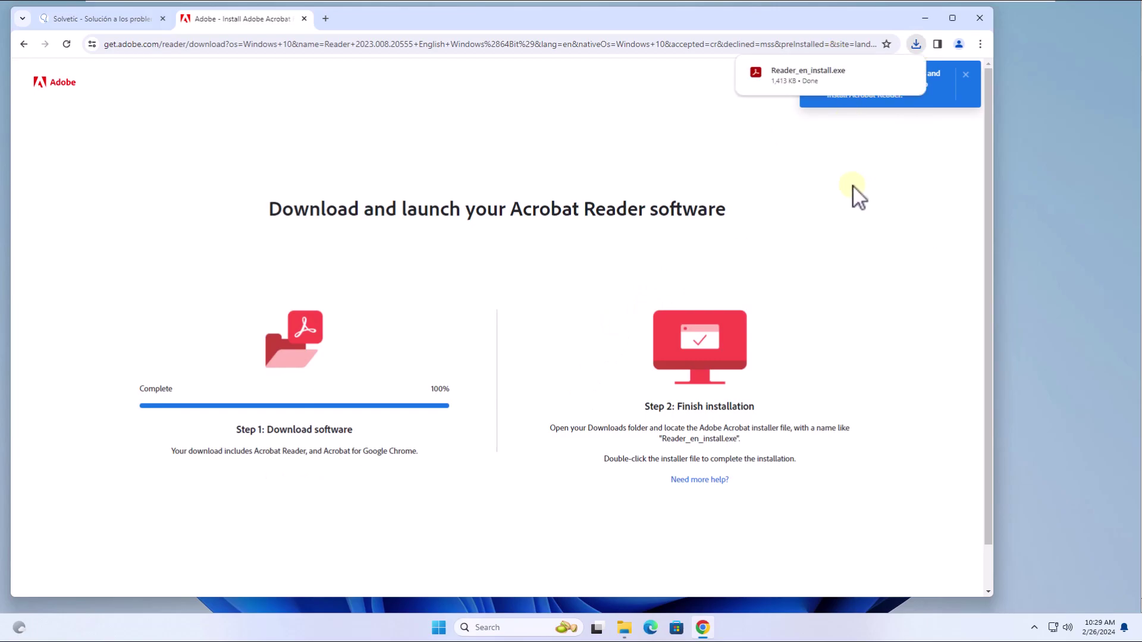
click(835, 81)
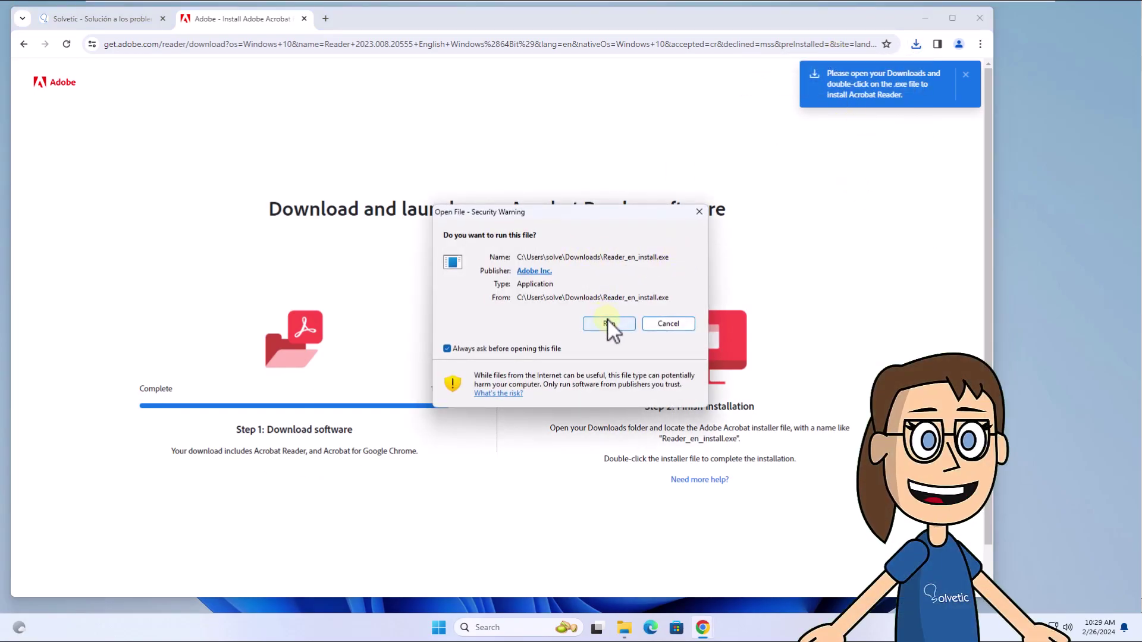
click(607, 324)
click(926, 17)
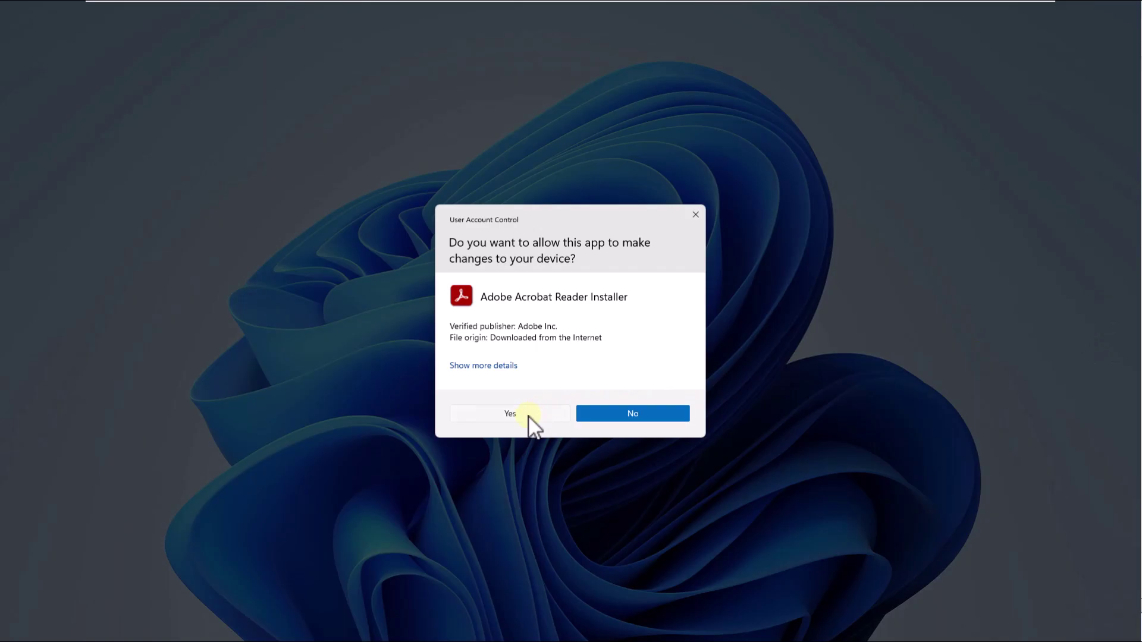
Allow the Acrobat Reader installer to make changes, then finish the installation.
click(528, 415)
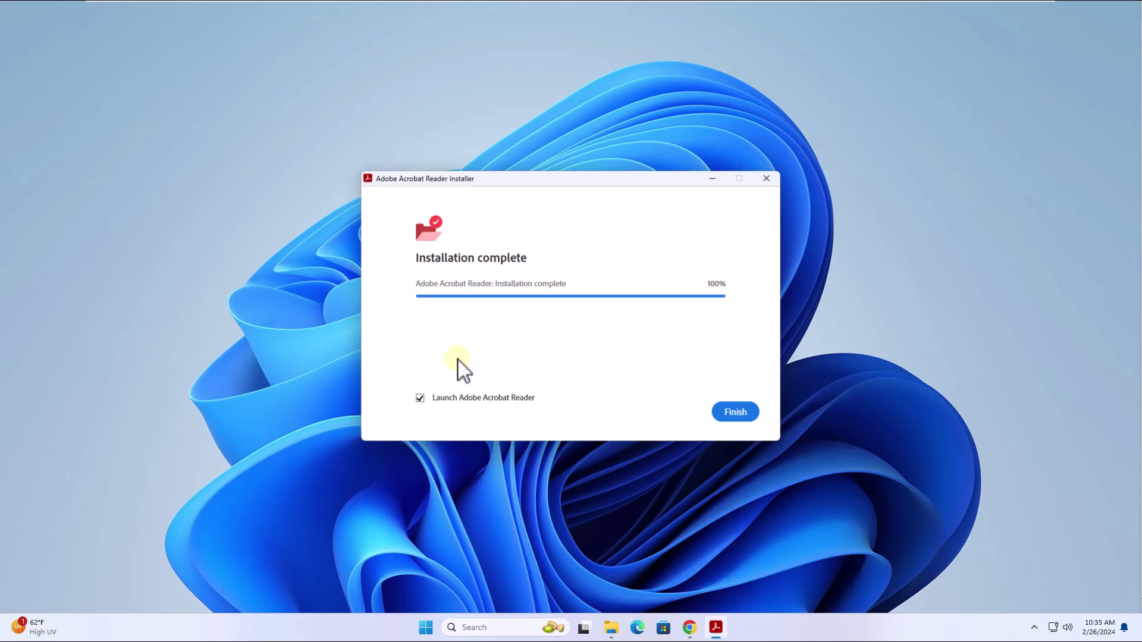
click(737, 413)
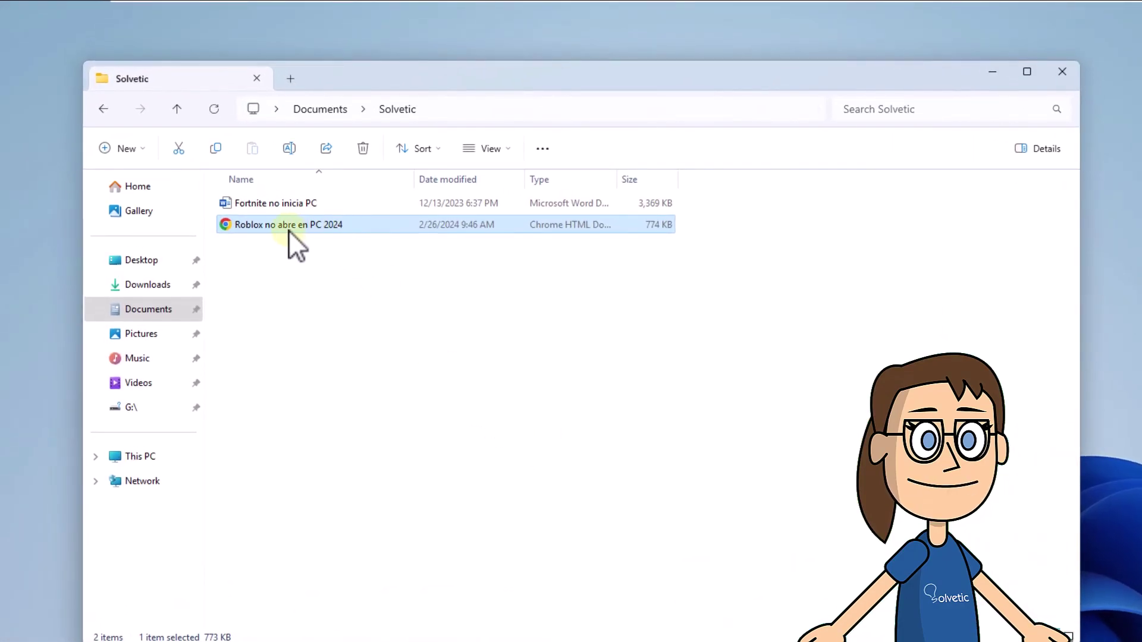
Open 'Roblox no abre en PC 2024' in Adobe Acrobat, view it, and close Acrobat.
double_click(288, 230)
key(shift+F10)
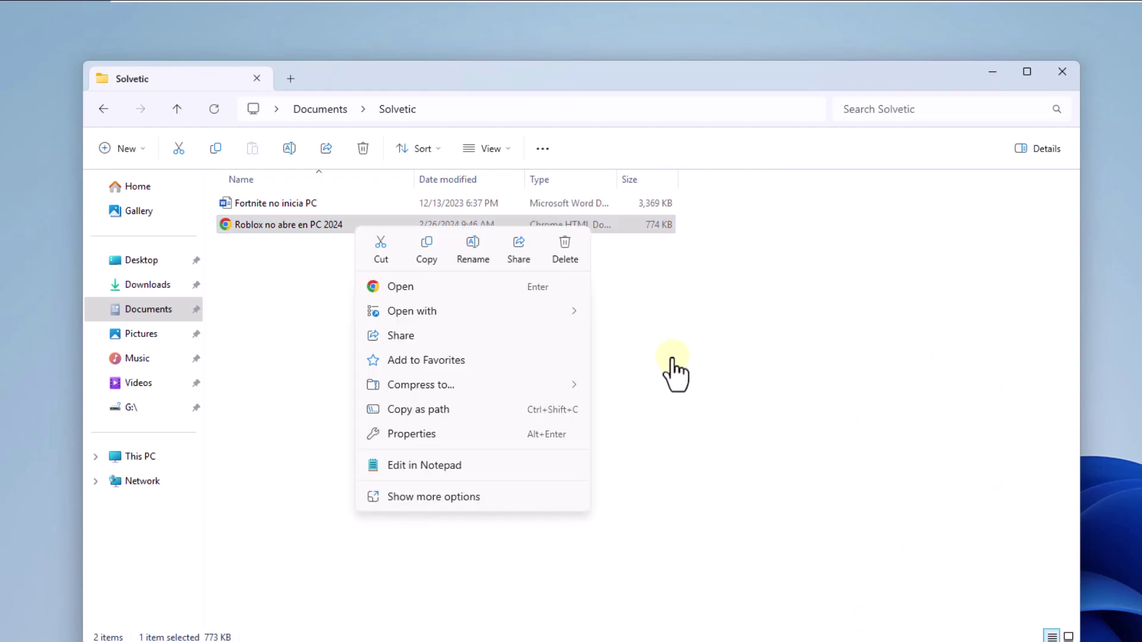
mouse_move(413, 311)
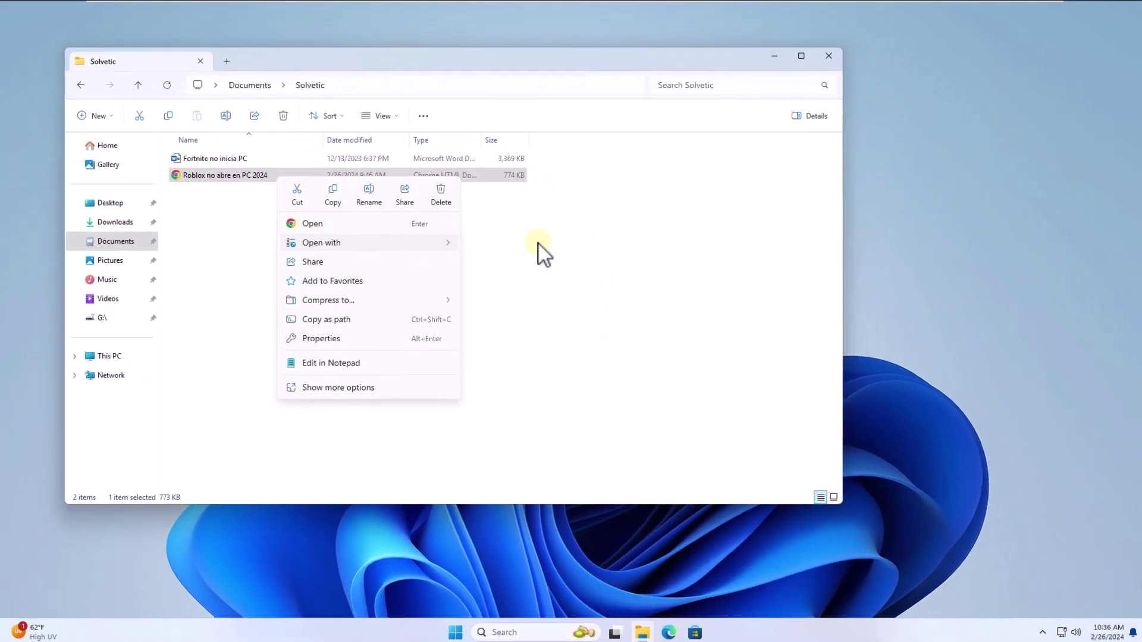
key(Escape)
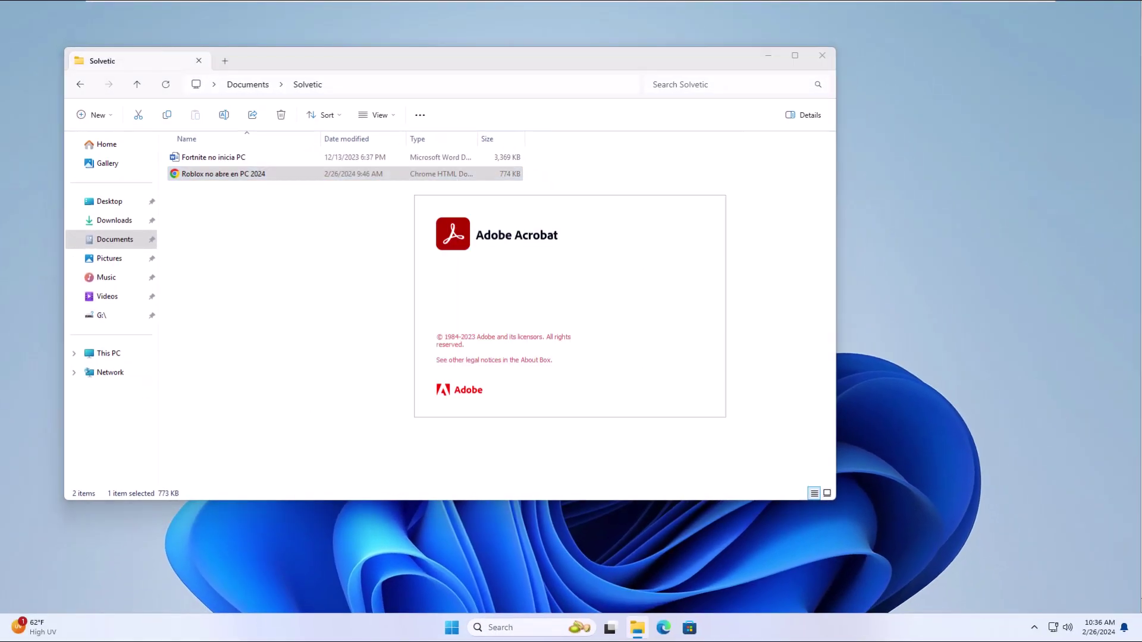
click(767, 58)
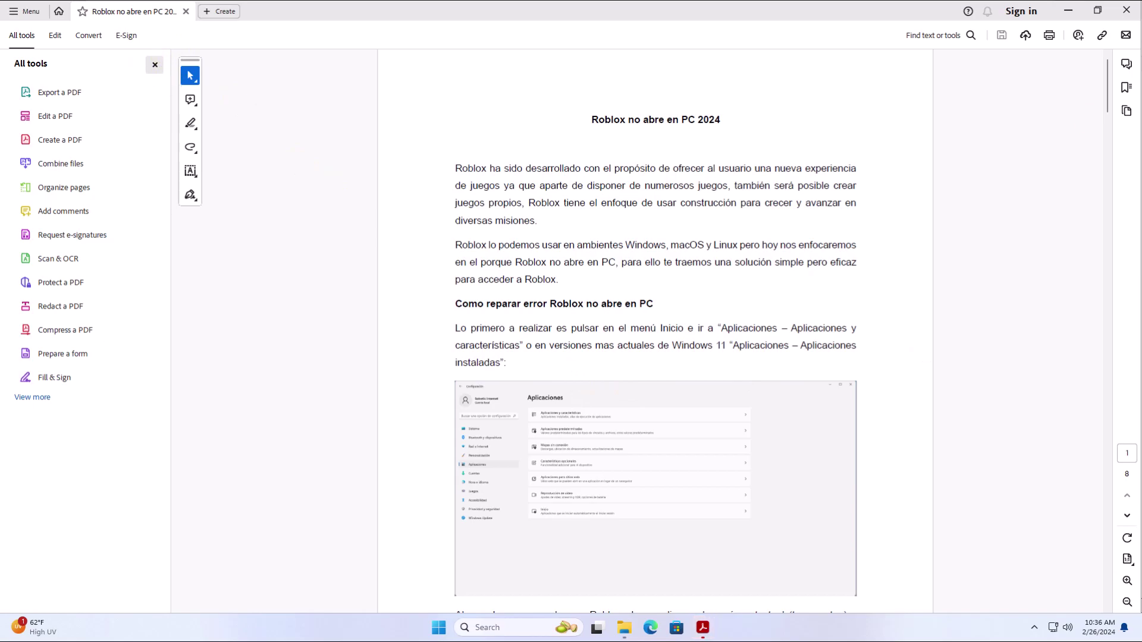
click(1126, 10)
key(Return)
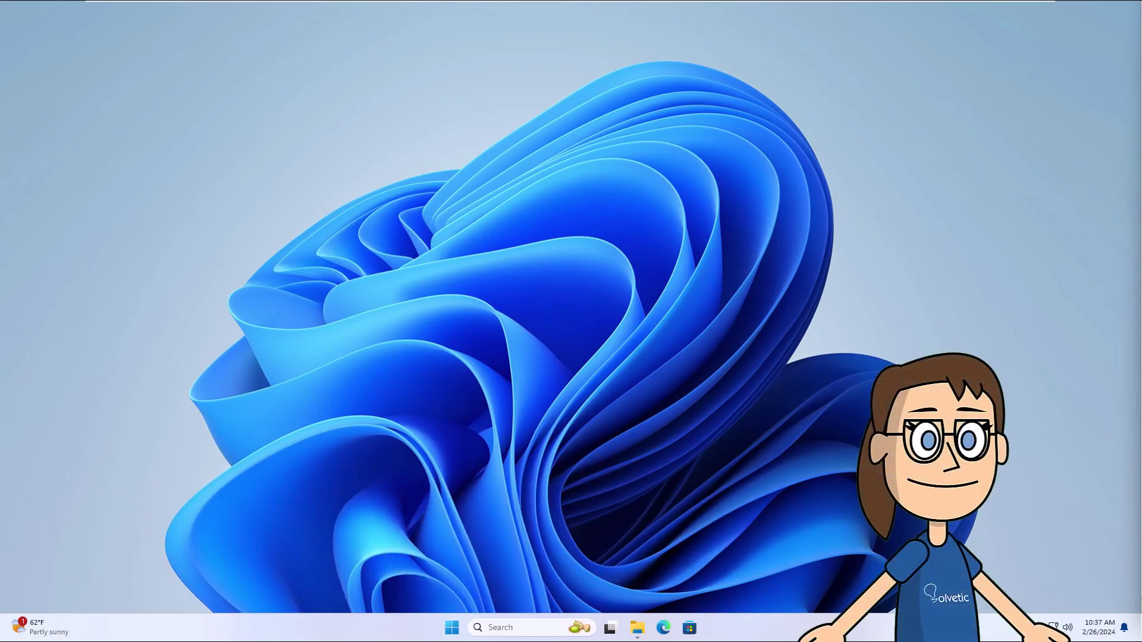
Run sfc /scannow in an admin Terminal; no integrity violations are found.
right_click(451, 627)
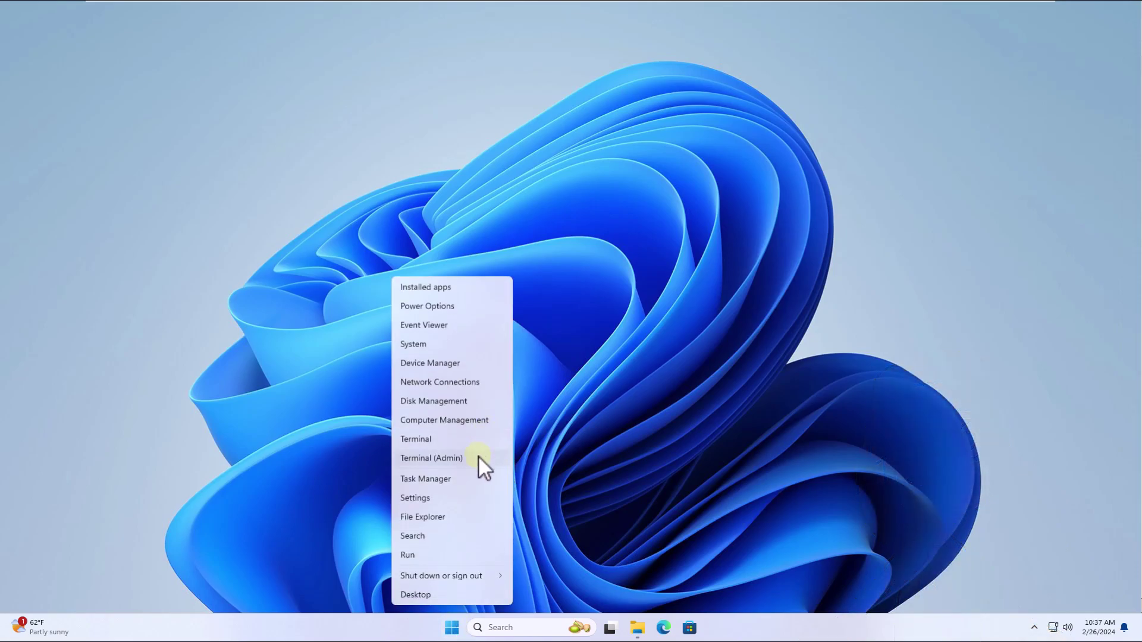
click(479, 457)
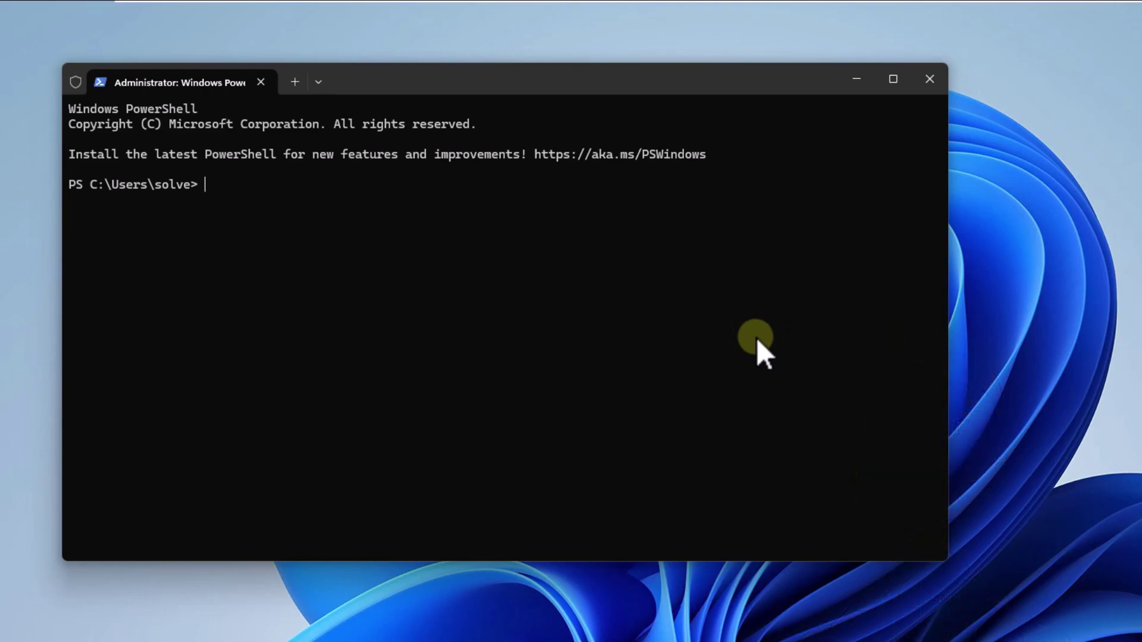
text(sfc )
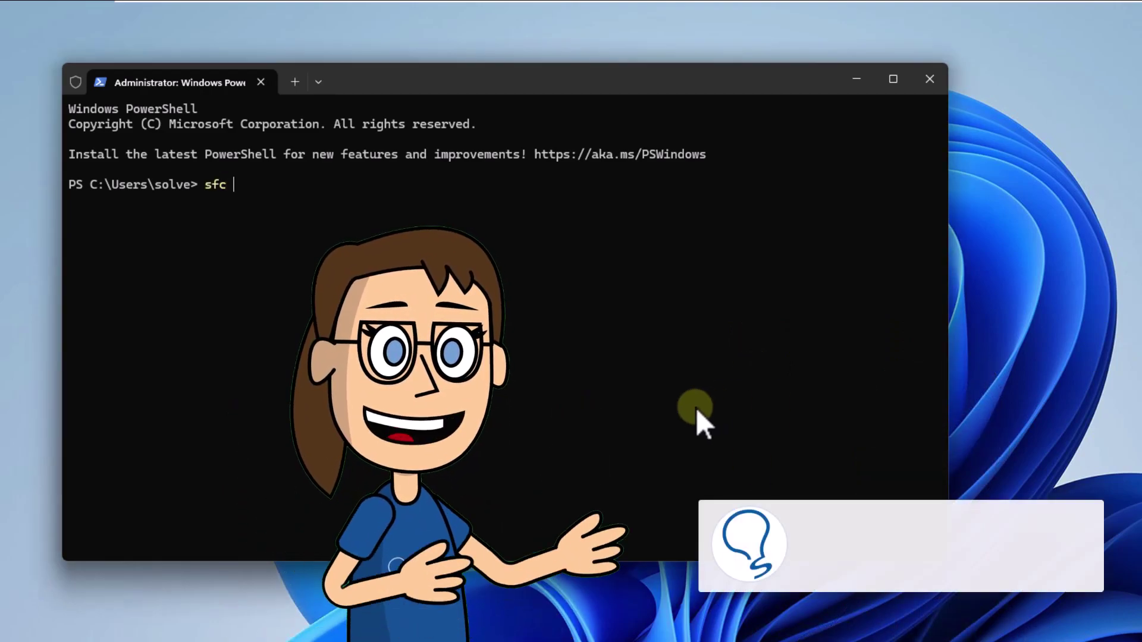
text(/scannow)
key(Return)
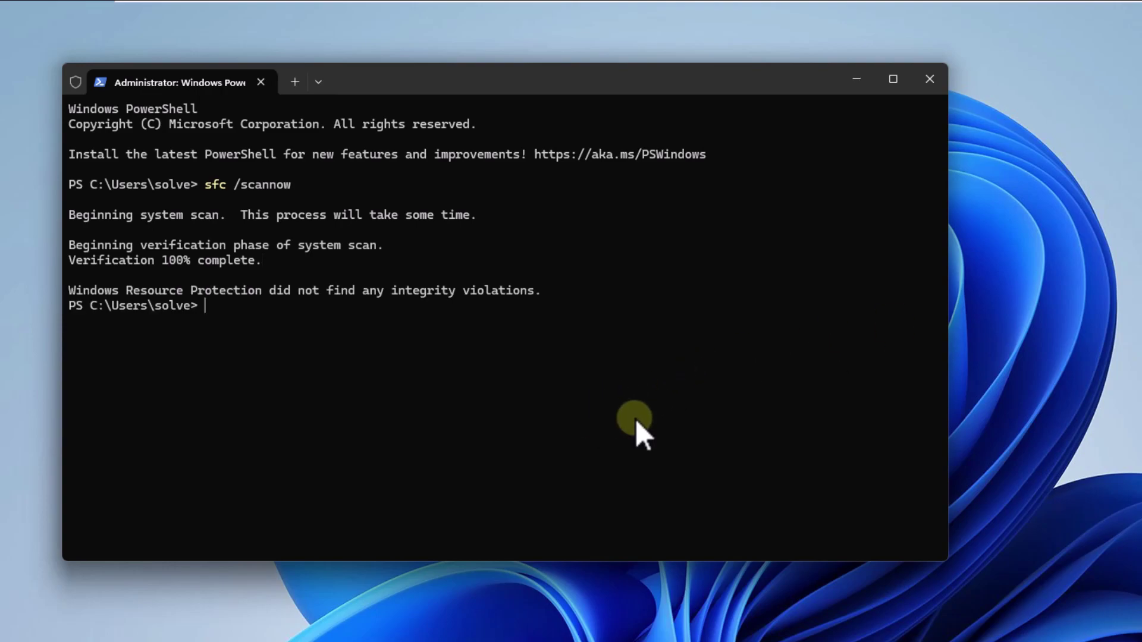
text(cls)
Exit Terminal, reopen the Roblox PDF in Acrobat, then close Acrobat and File Explorer.
key(Return)
text(e)
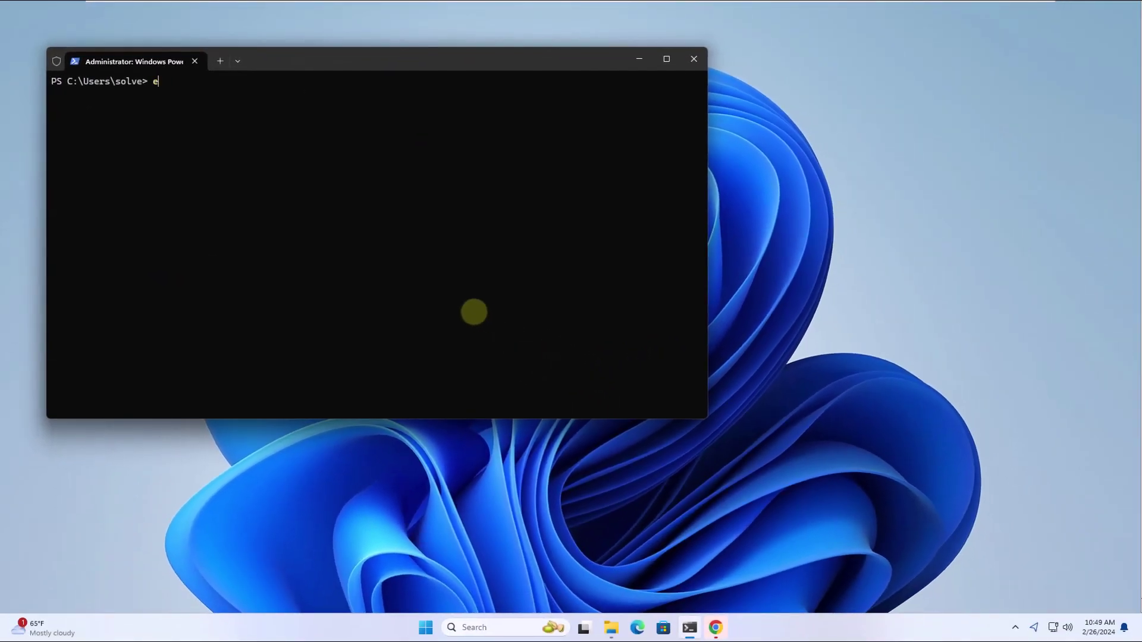
text(xit)
key(Return)
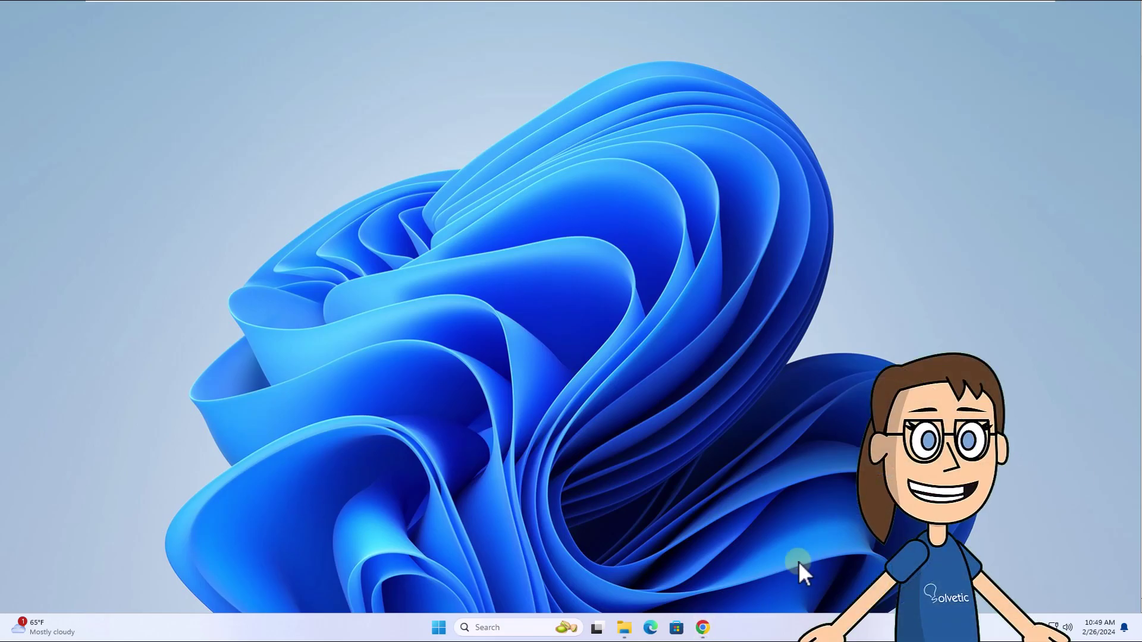
click(625, 629)
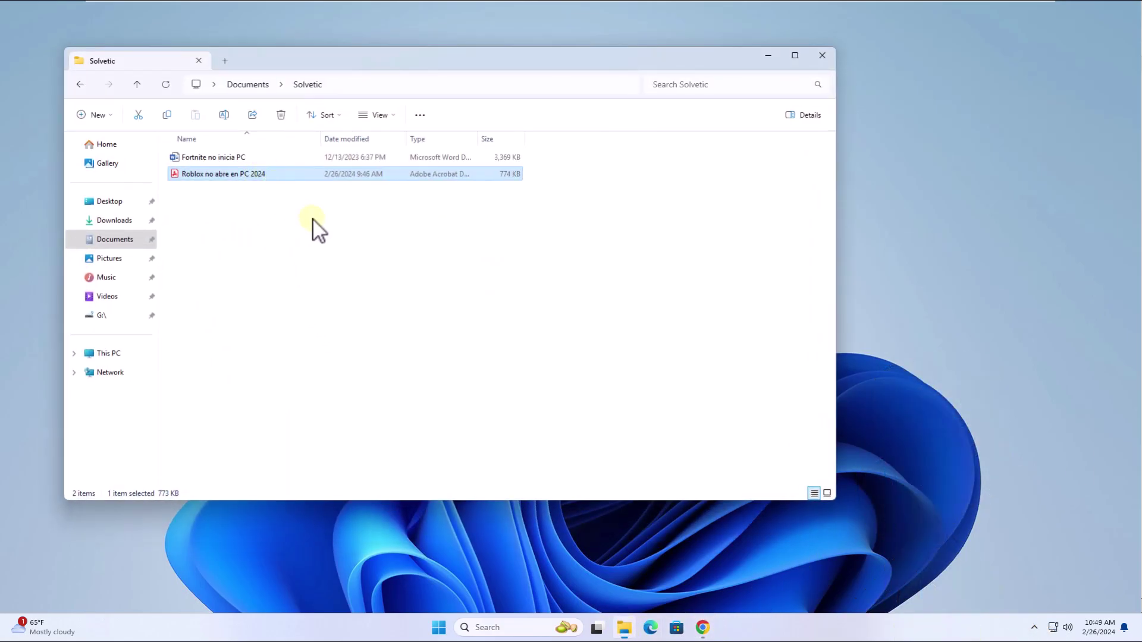
key(Return)
scroll(532, 399, down, 2)
scroll(532, 399, down, 5)
scroll(533, 399, down, 5)
scroll(541, 408, down, 5)
scroll(541, 407, up, 1)
scroll(541, 407, up, 4)
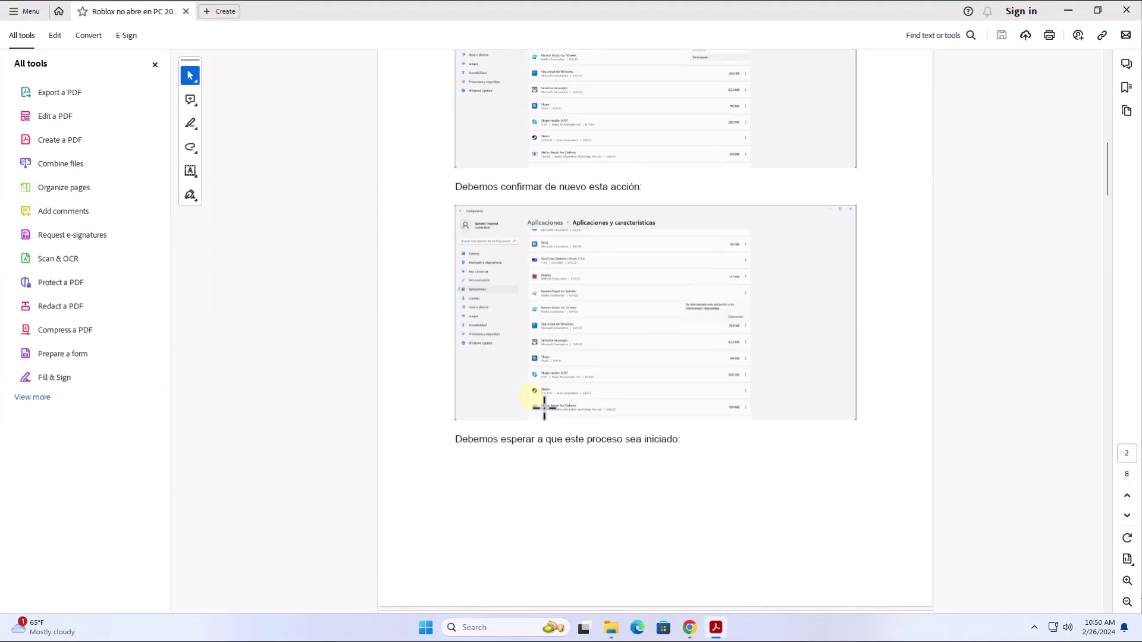
scroll(544, 408, up, 3)
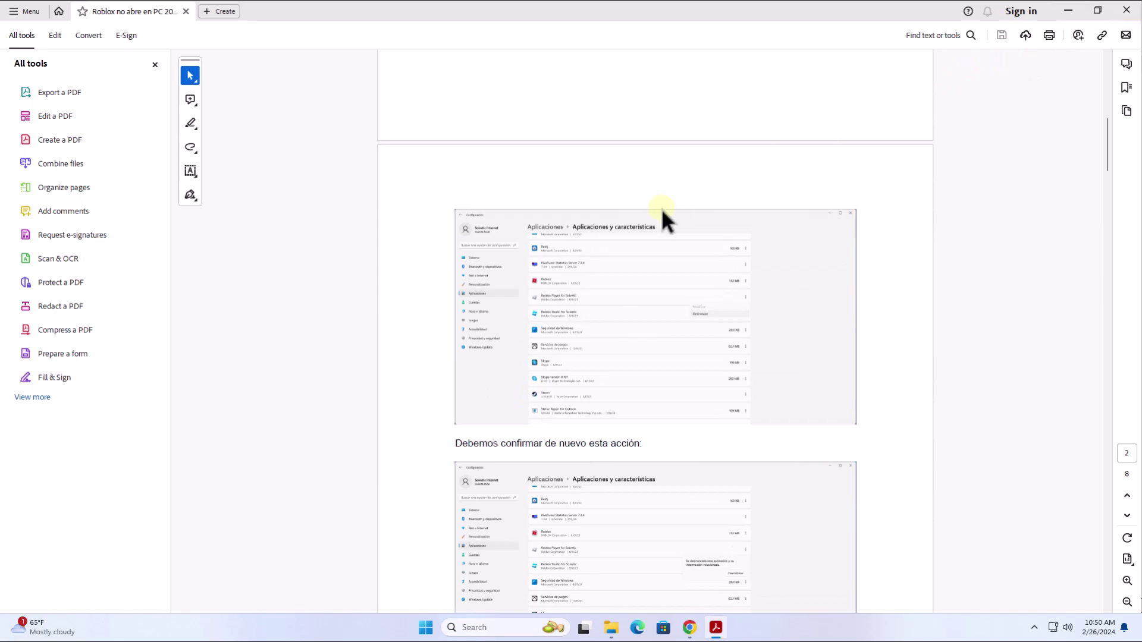
key(alt+F4)
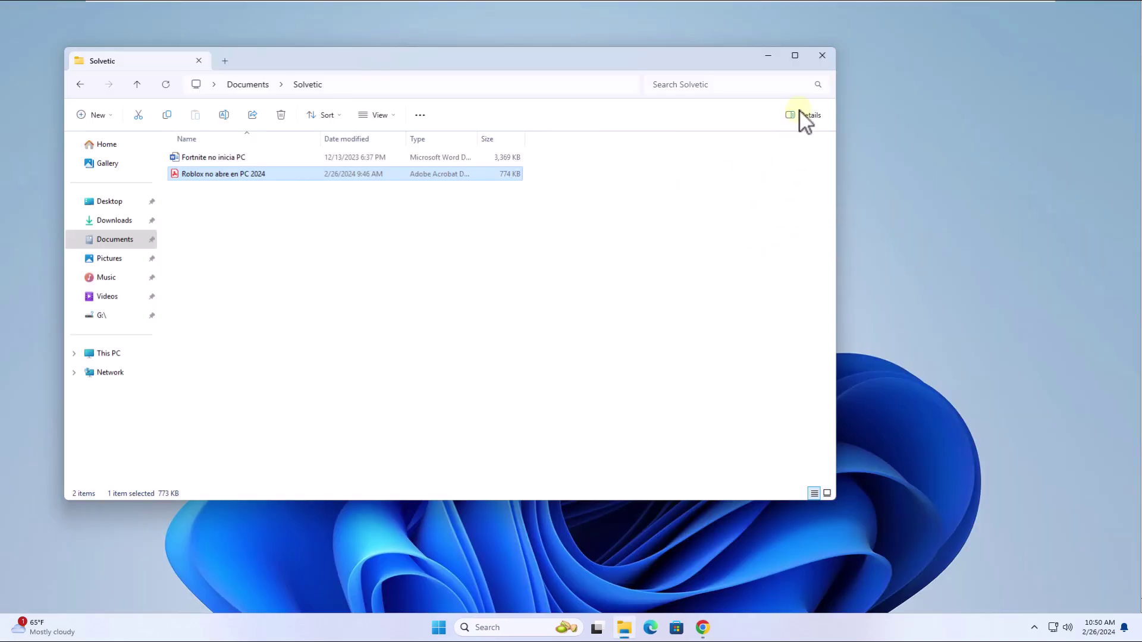
click(822, 56)
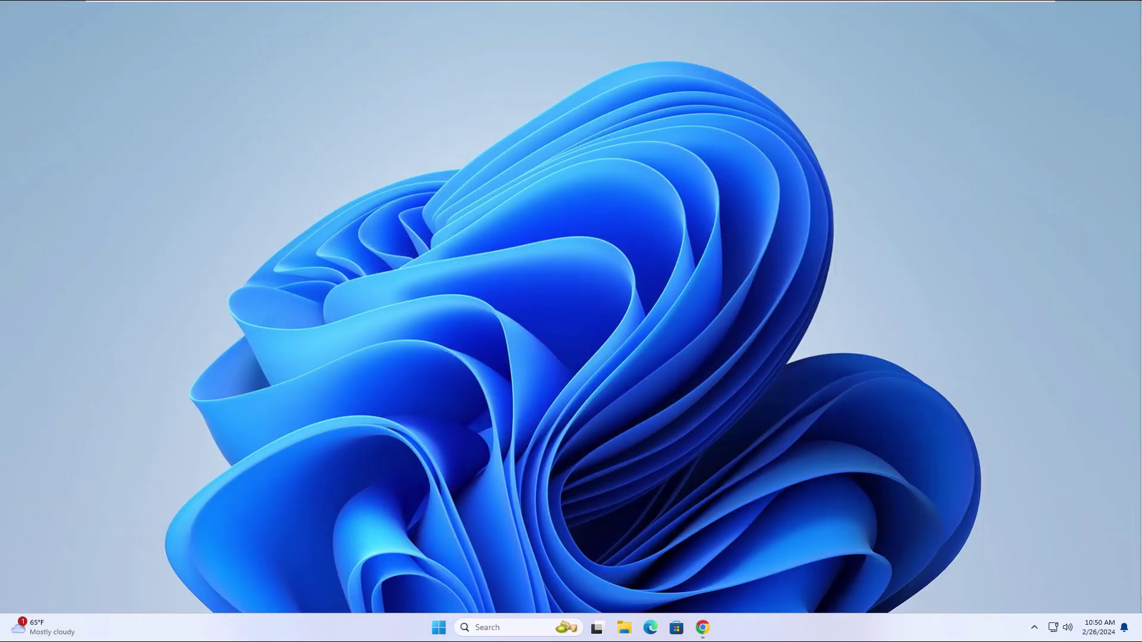